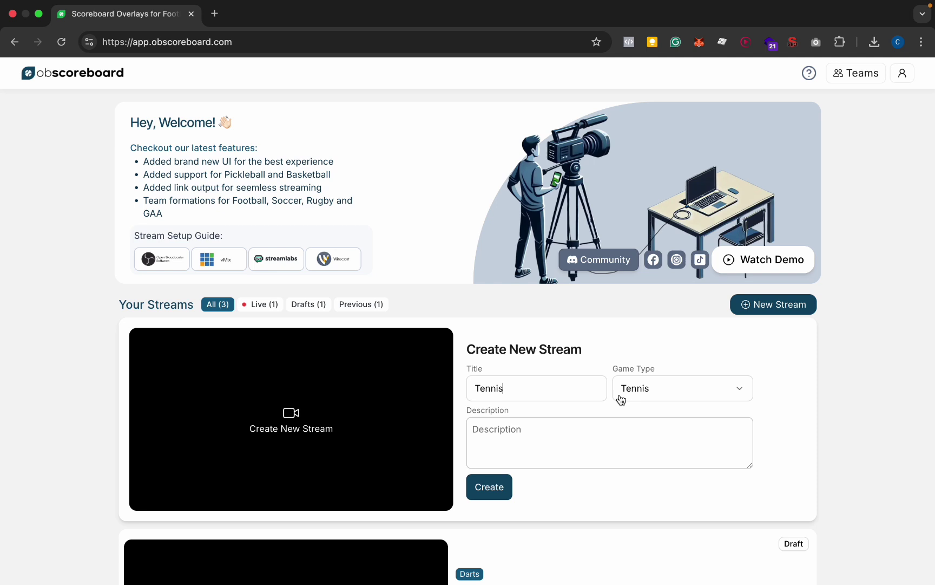
- Create a new stream titled Tennis with the game type set to Tennis
click(656, 389)
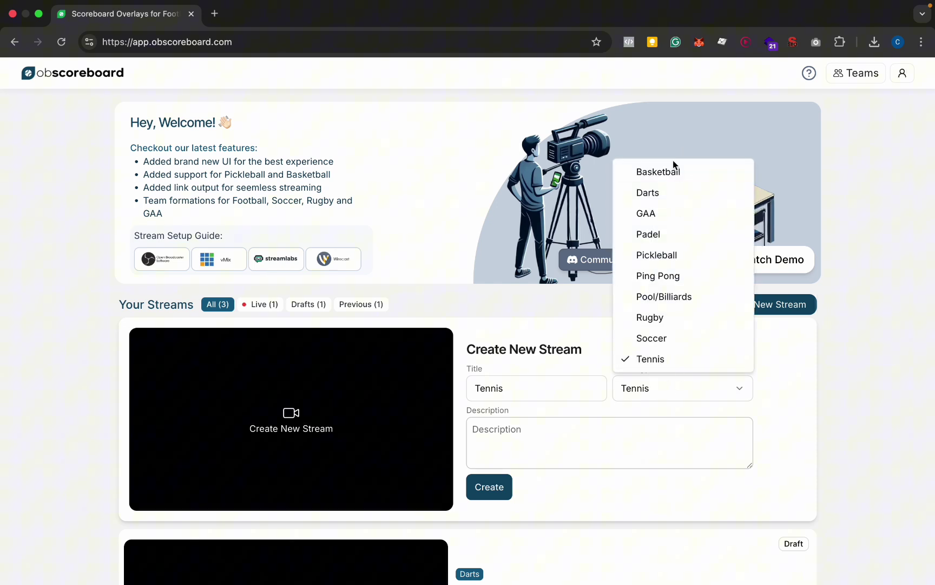
click(607, 403)
click(491, 492)
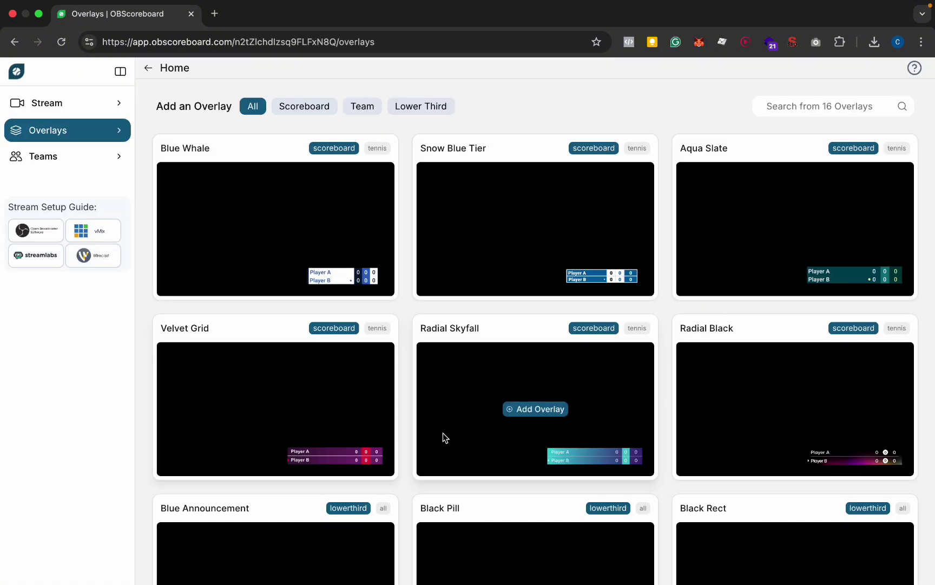
- Browse the available tennis overlays and add the Aqua Slate scoreboard to the stream
scroll(443, 436, down, 5)
scroll(443, 437, up, 5)
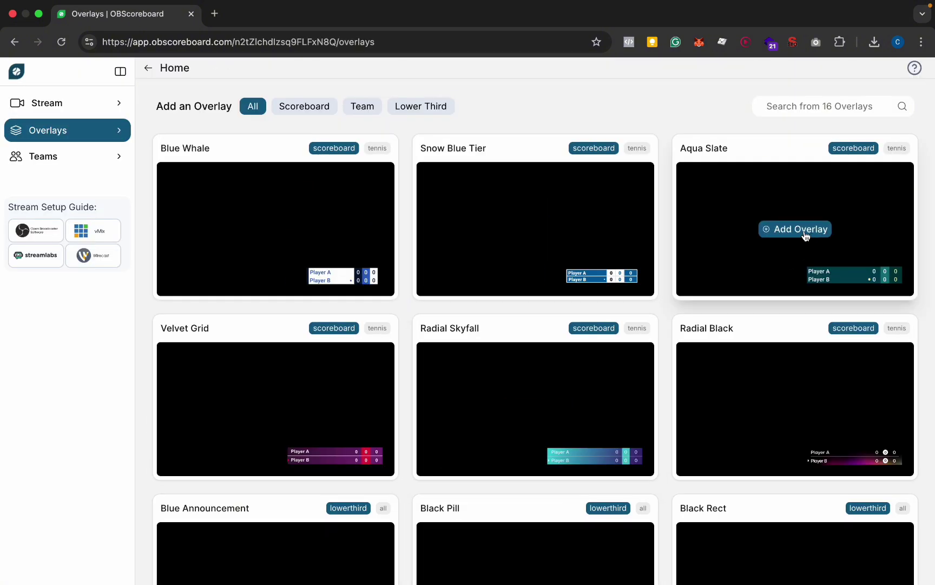
click(807, 234)
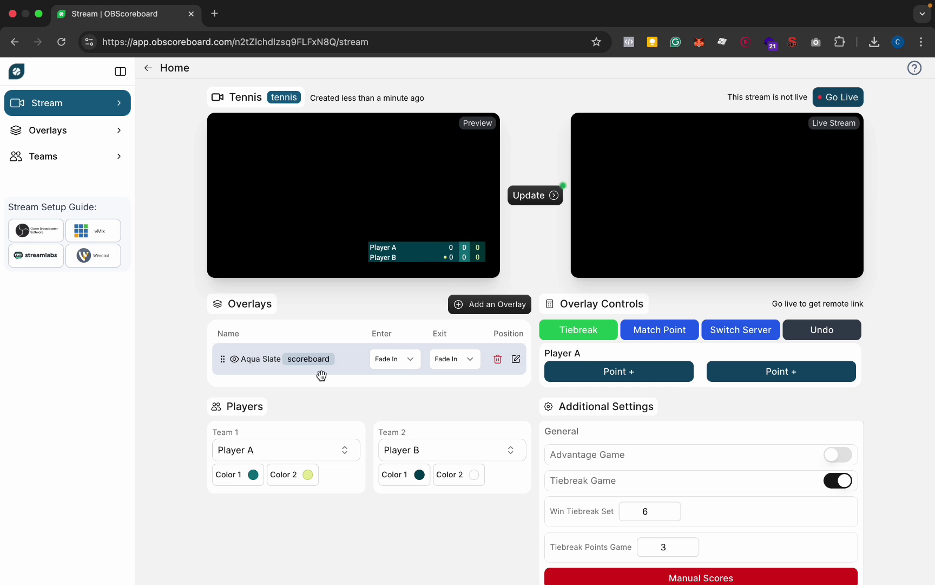
- Set the Aqua Slate overlay's enter animation to Slide Left and exit animation to Slide Right, and test hiding and showing it
click(408, 359)
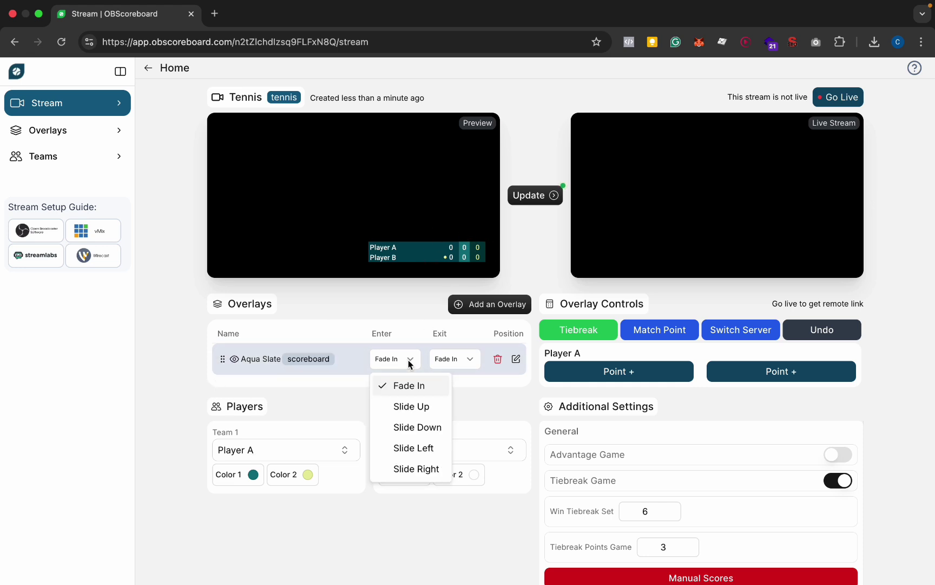
click(424, 448)
click(464, 359)
click(484, 468)
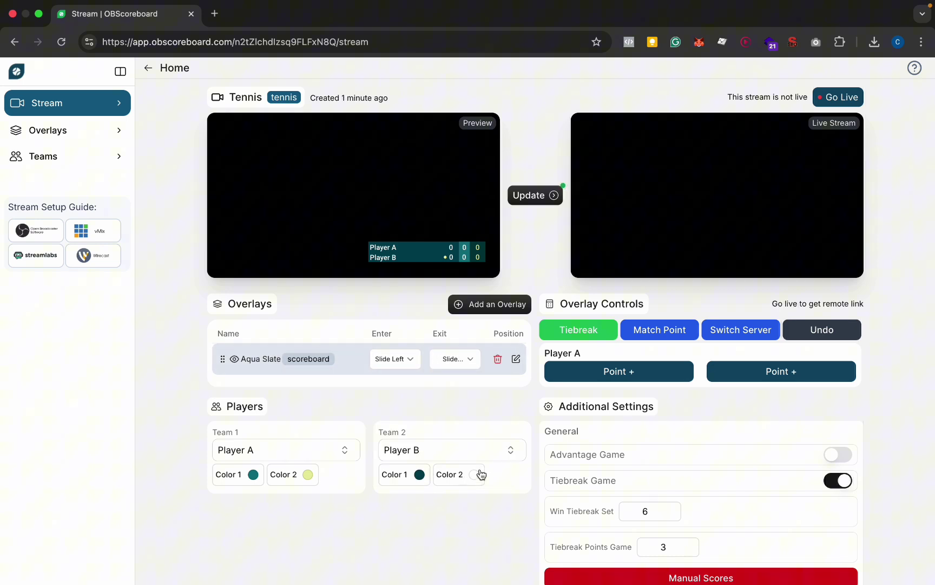
click(235, 359)
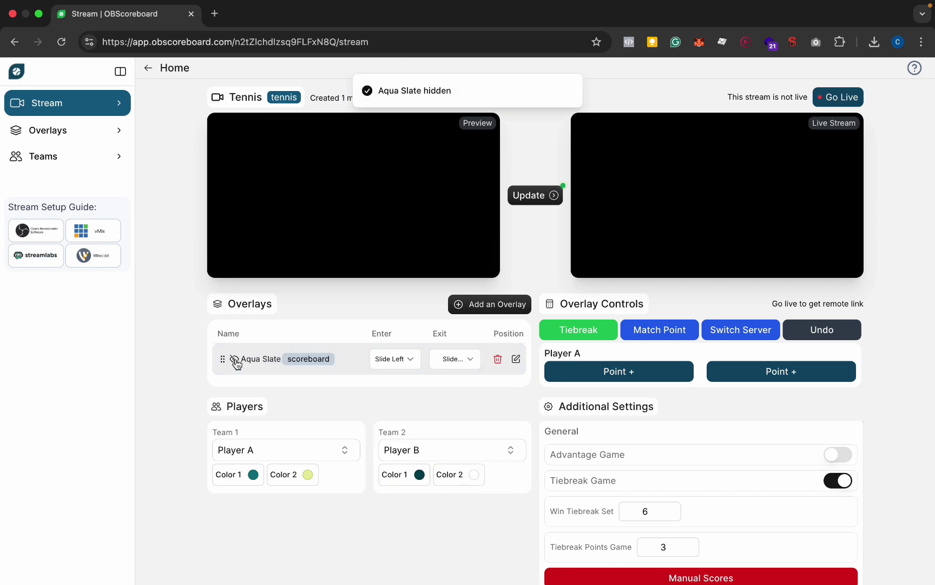
click(235, 360)
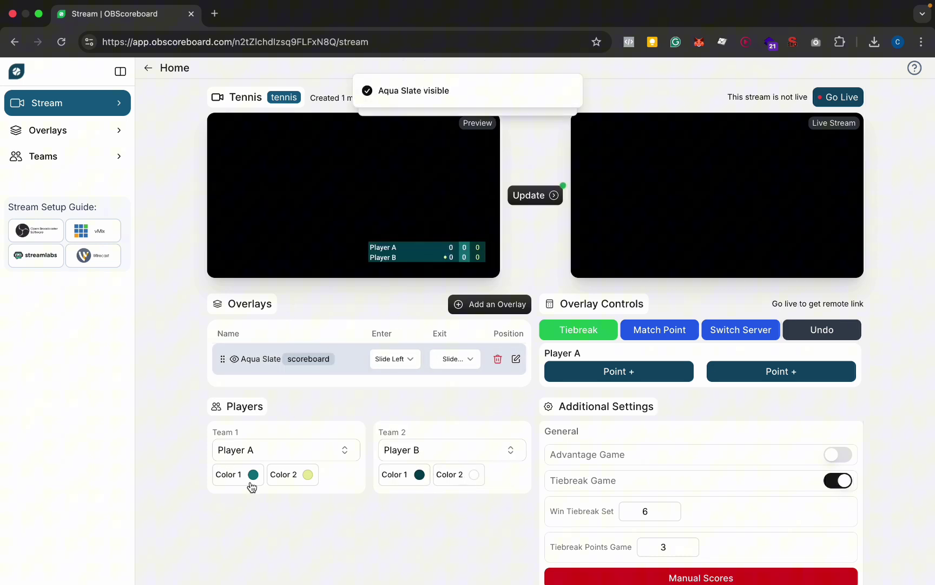
- Set the Team 1 player name to R. Nadal and the Team 2 player name to R. Federer
click(291, 451)
key(super+a)
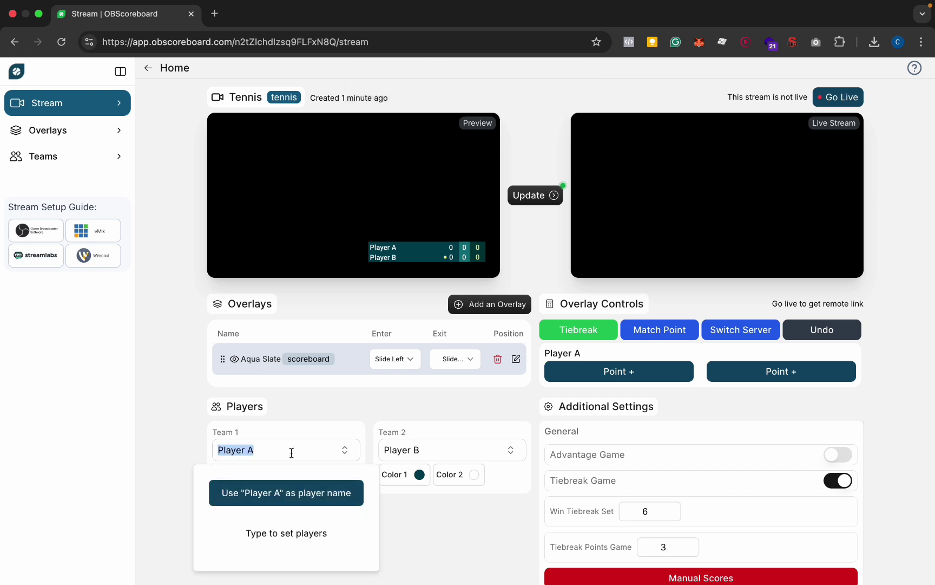
key(BackSpace)
text(R. Nad)
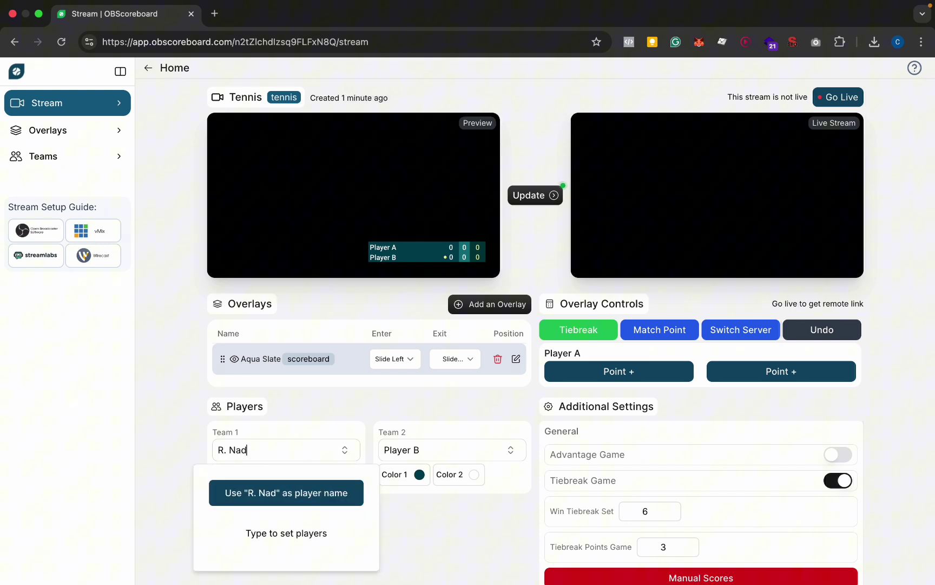
text(al)
key(Return)
click(427, 449)
text(R. Federer)
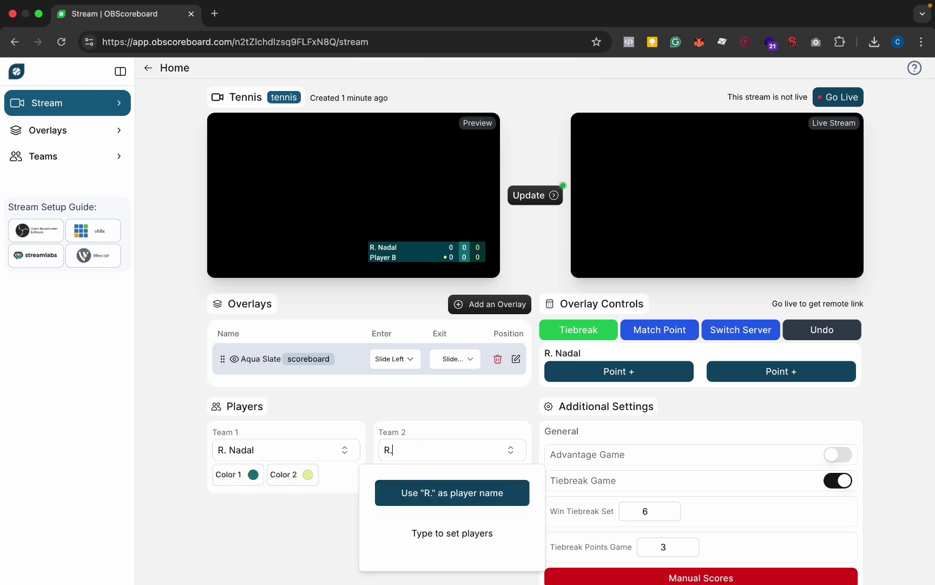
key(Return)
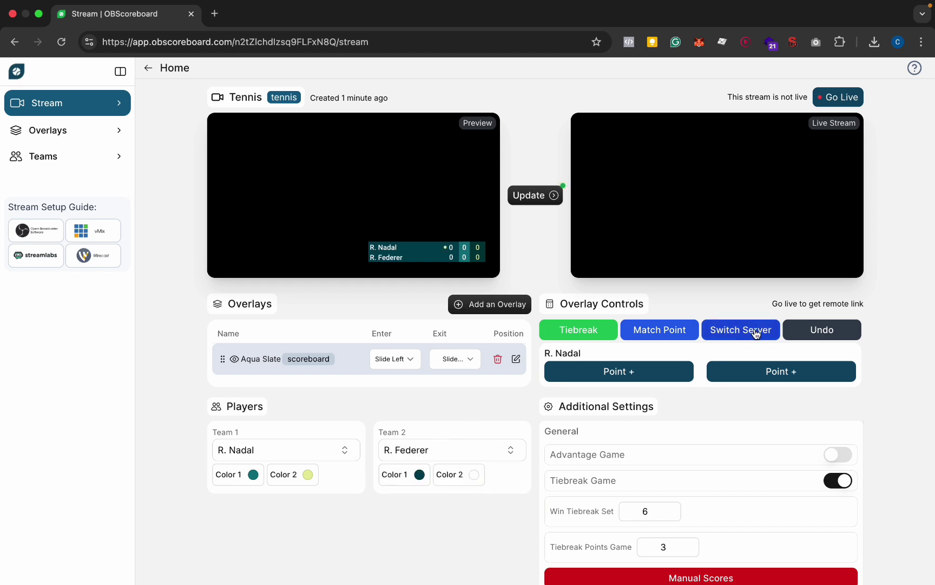
- Switch the server to R. Nadal and take the stream live with the updated scoreboard
click(757, 334)
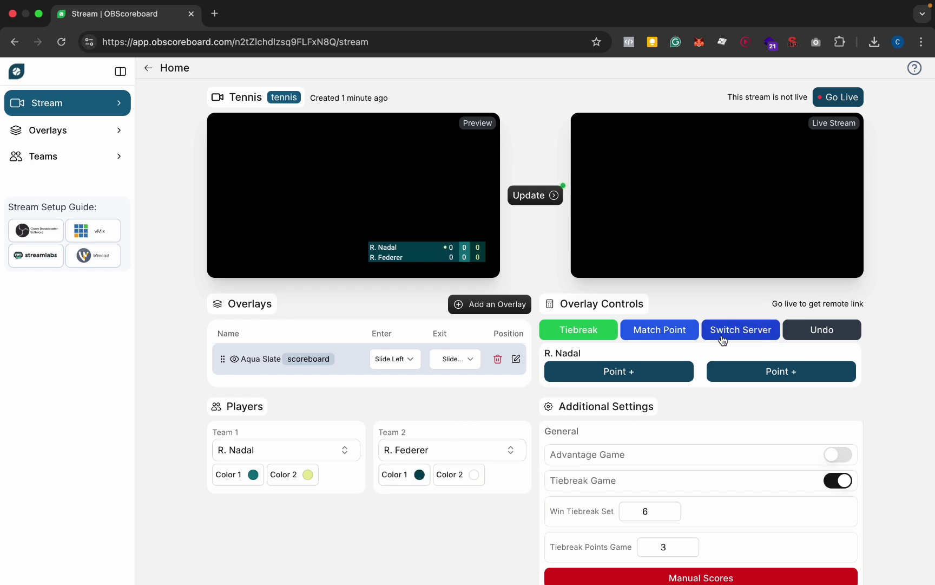
click(536, 204)
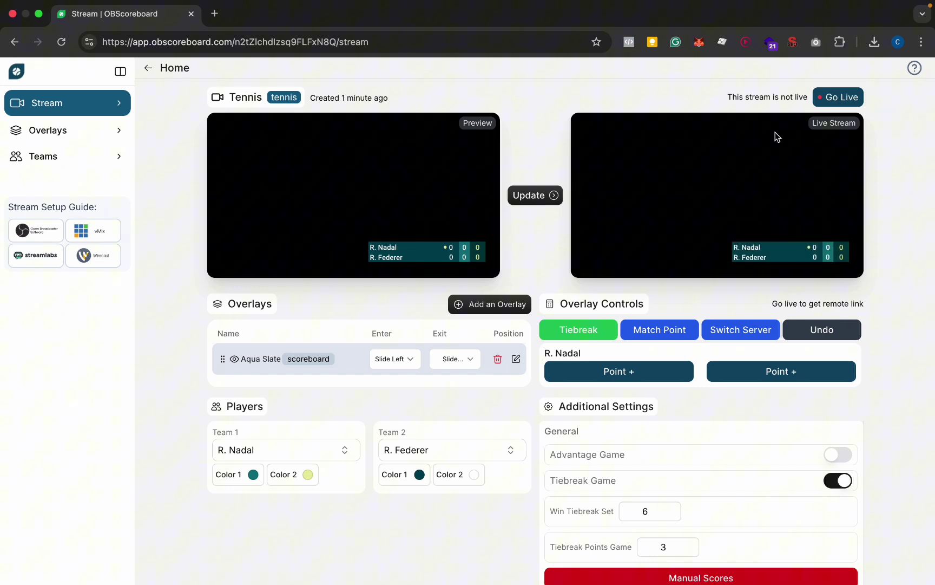
click(838, 101)
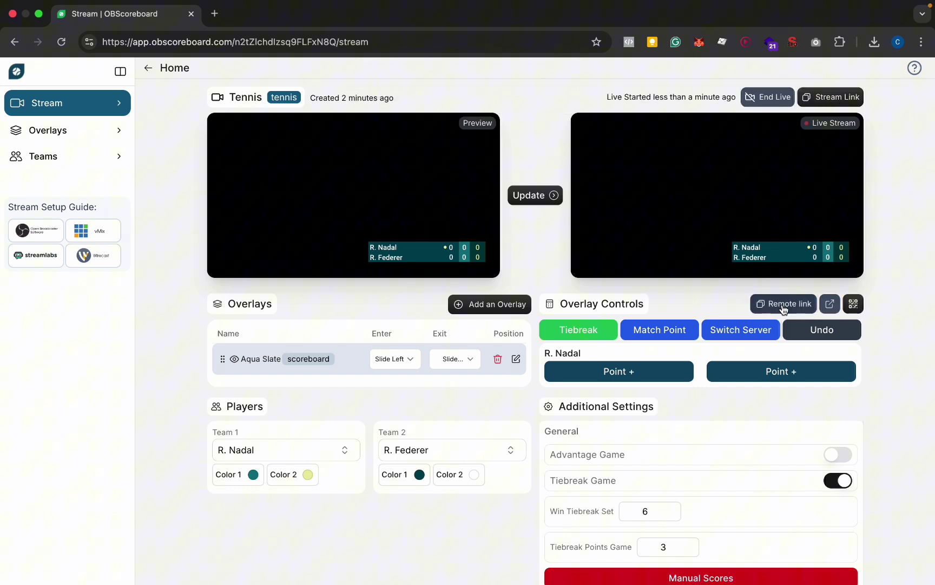
- Display and dismiss the QR code for mobile control, and copy the remote link
click(853, 304)
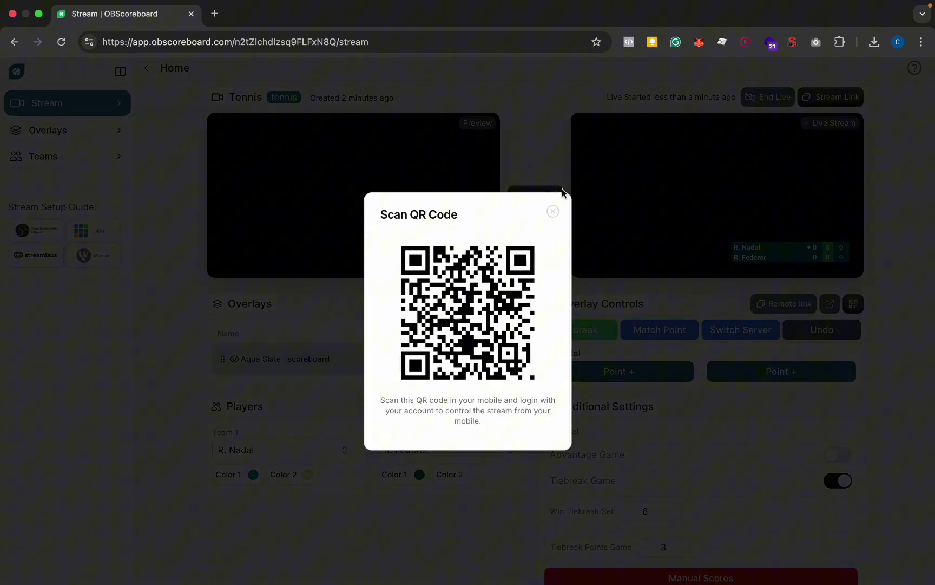
click(552, 213)
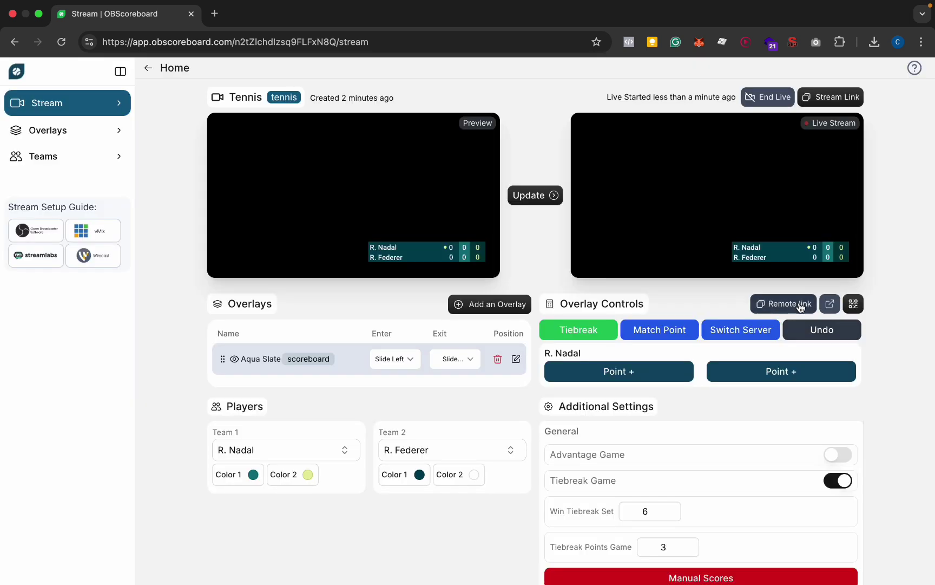
click(801, 304)
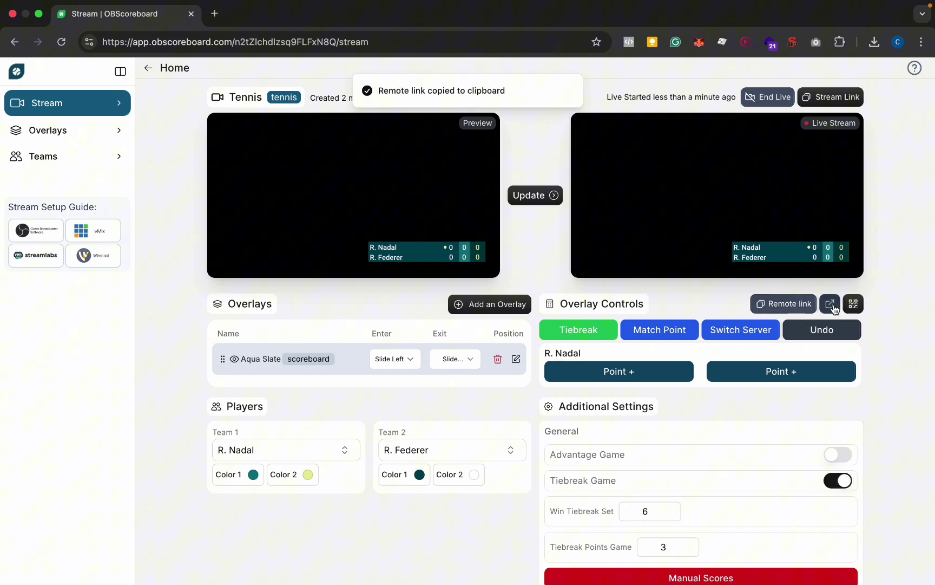
- Try awarding points to R. Nadal, and show and hide the manual score controls
double_click(669, 368)
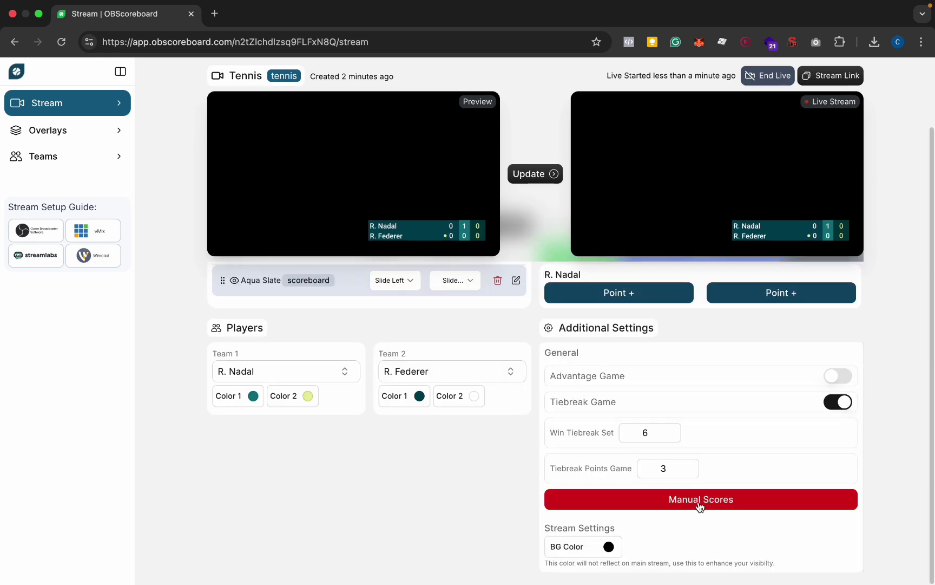
click(699, 501)
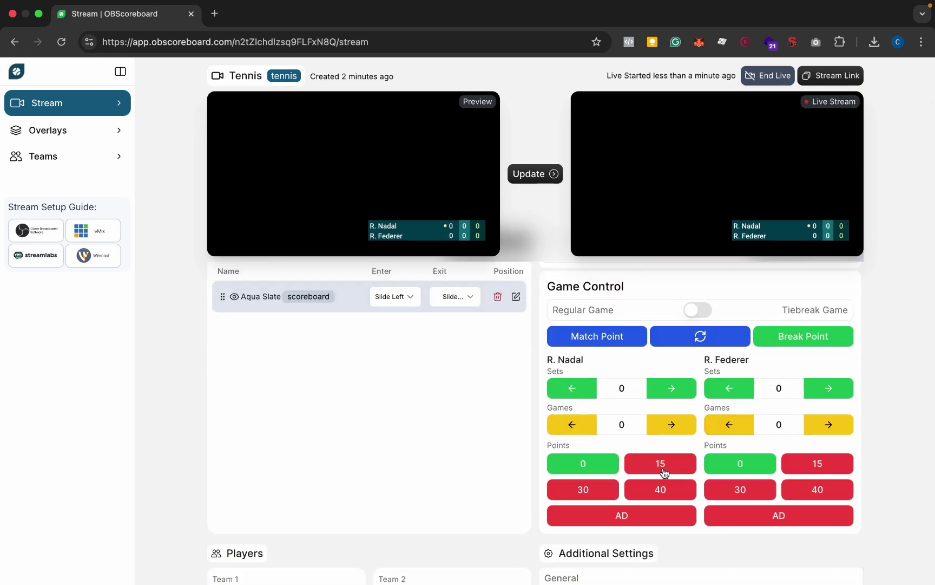
scroll(688, 513, down, 4)
click(706, 524)
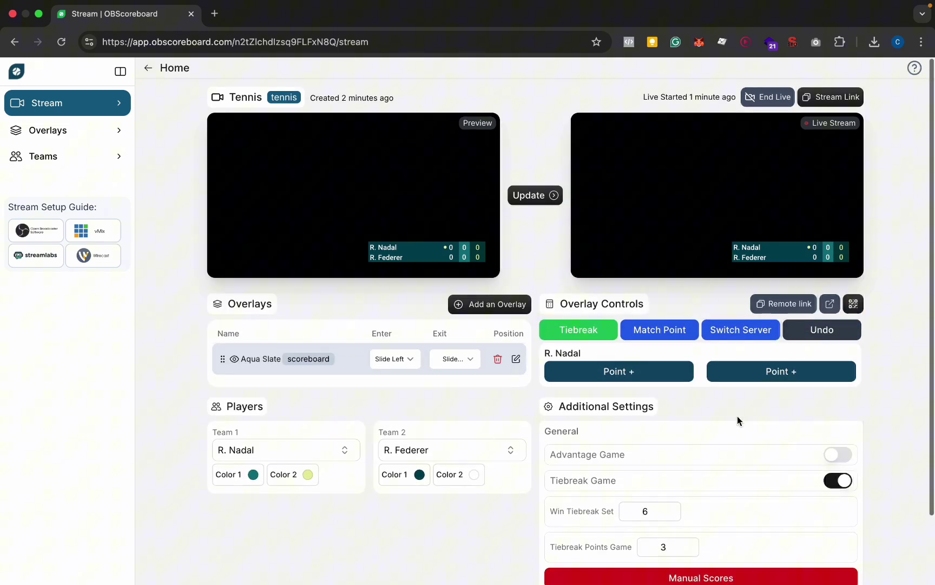
- Copy the stream link, switch to PRISM Live Studio, and add a new Browser source to Scene 1
click(834, 97)
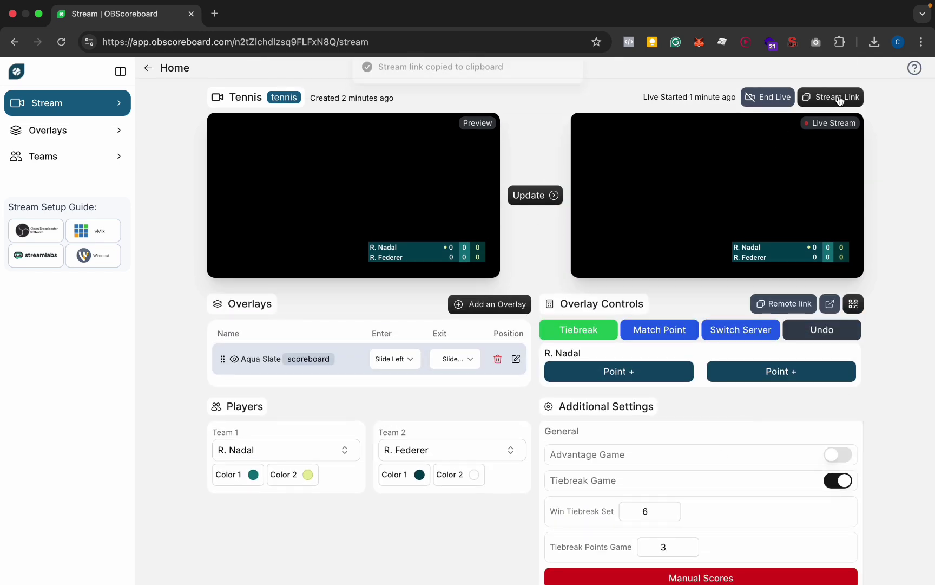
key(ctrl+Right)
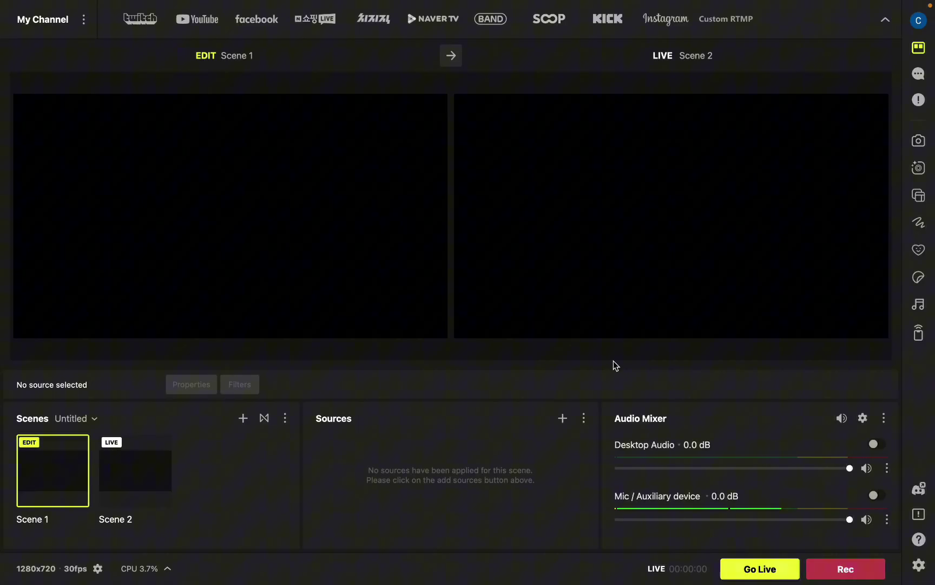
click(567, 424)
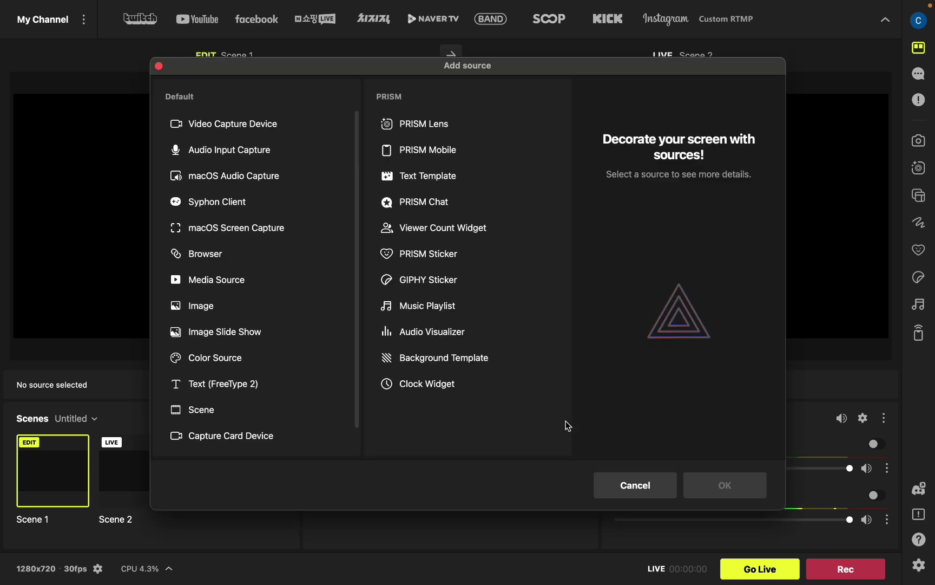
click(253, 256)
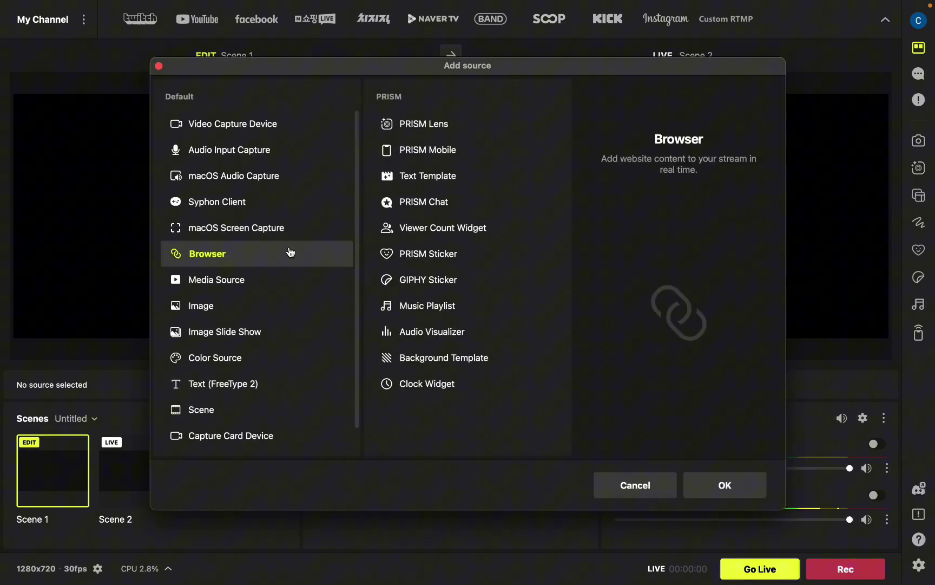
click(710, 490)
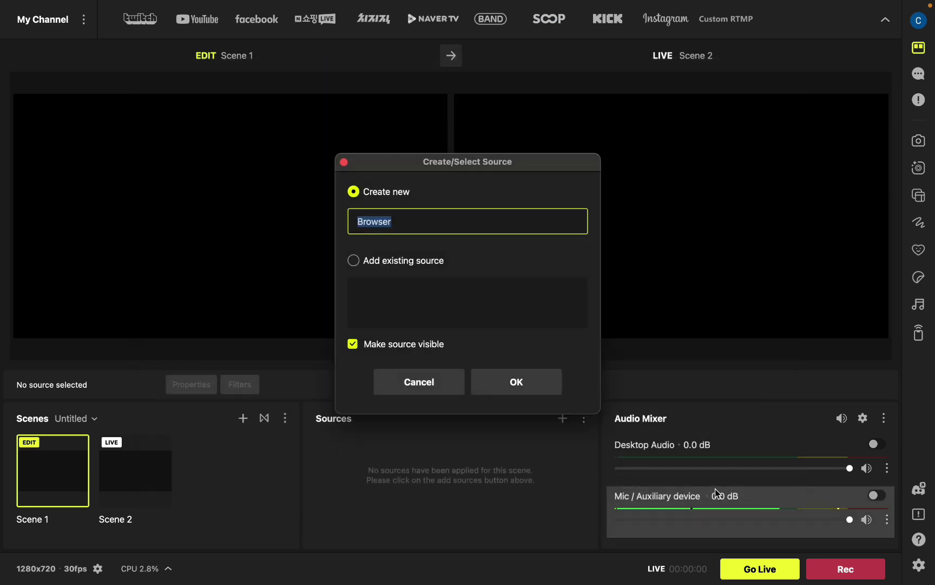
click(517, 385)
- Paste the copied stream link as the Browser source's URL, and set its width to 1920 and height to 1080
triple_click(535, 244)
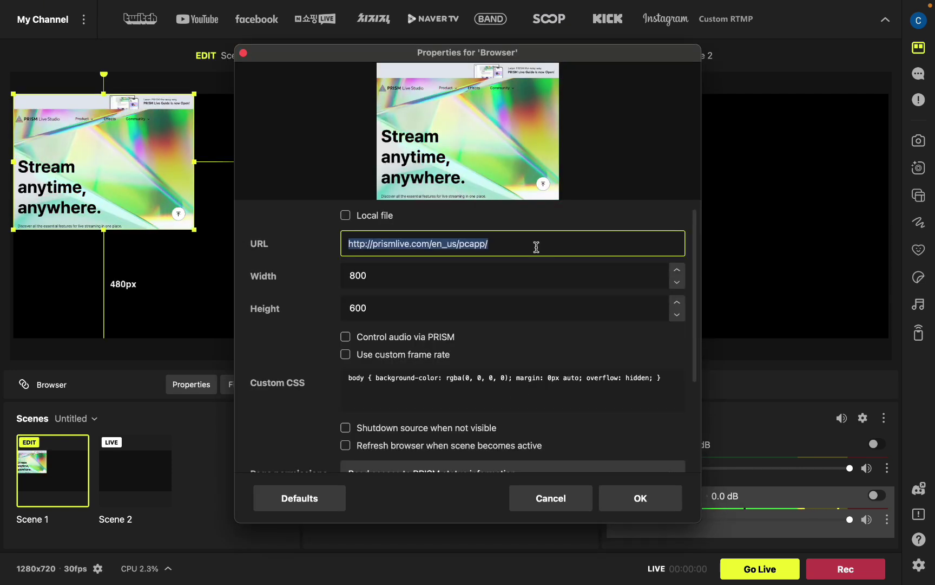
key(super+v)
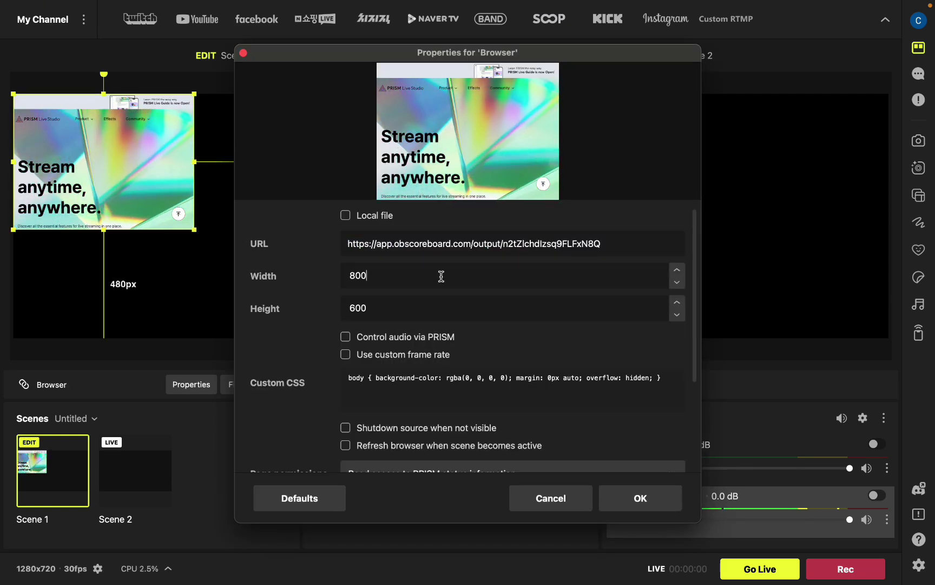
triple_click(441, 276)
text(1920)
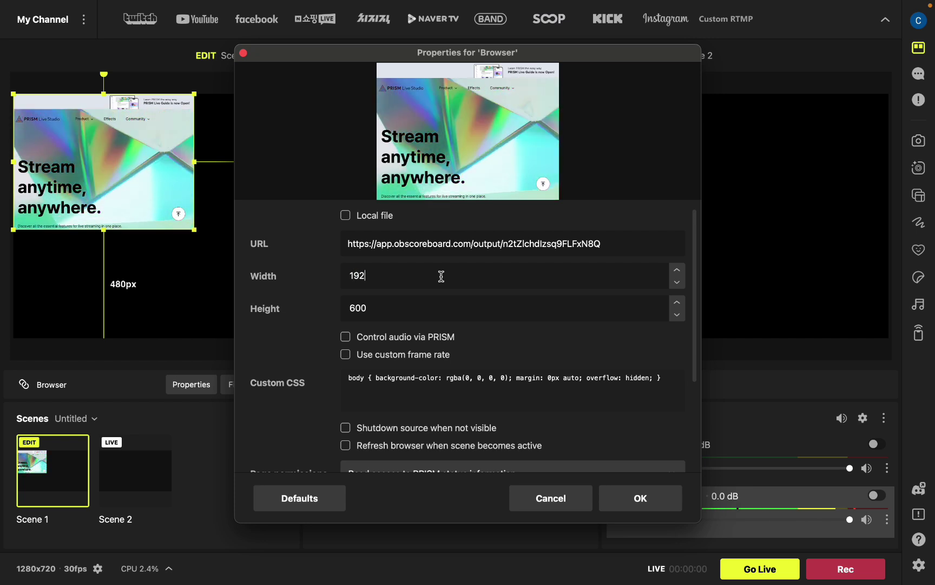
key(Tab)
text(1080)
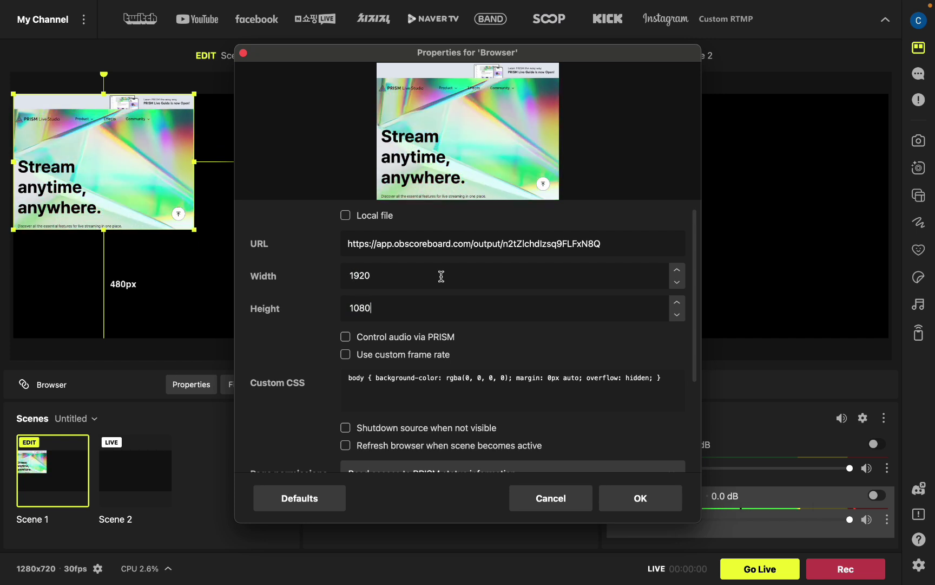
key(Return)
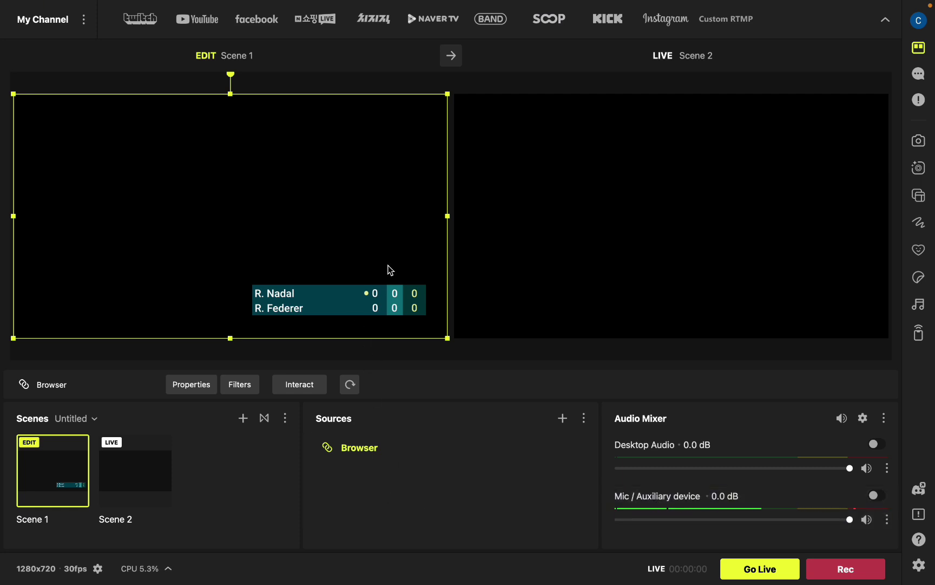
click(147, 480)
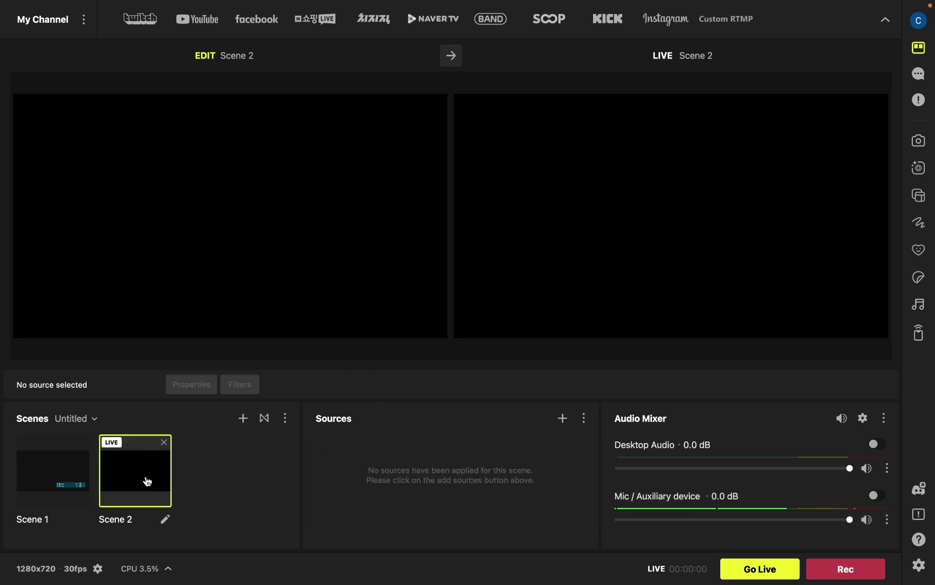
click(58, 484)
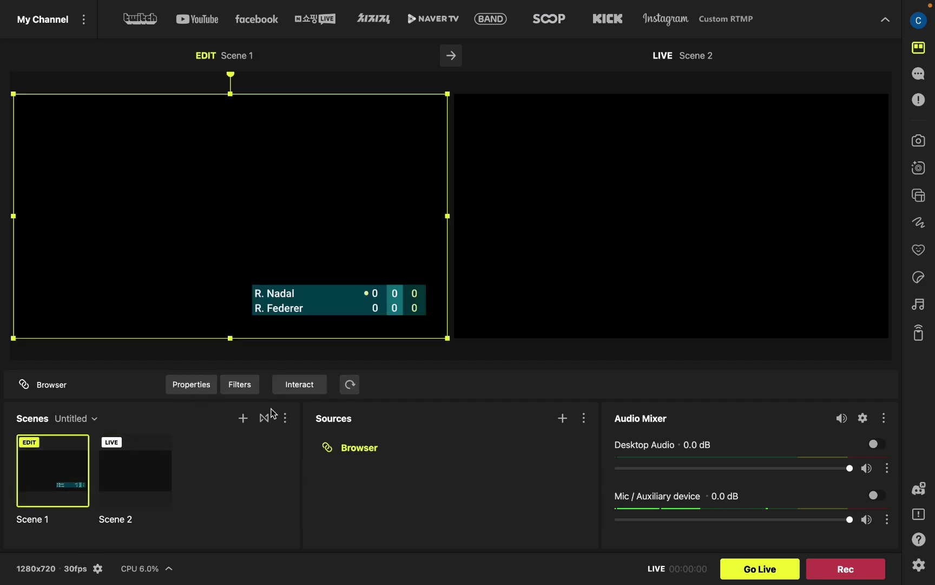
click(242, 417)
click(433, 340)
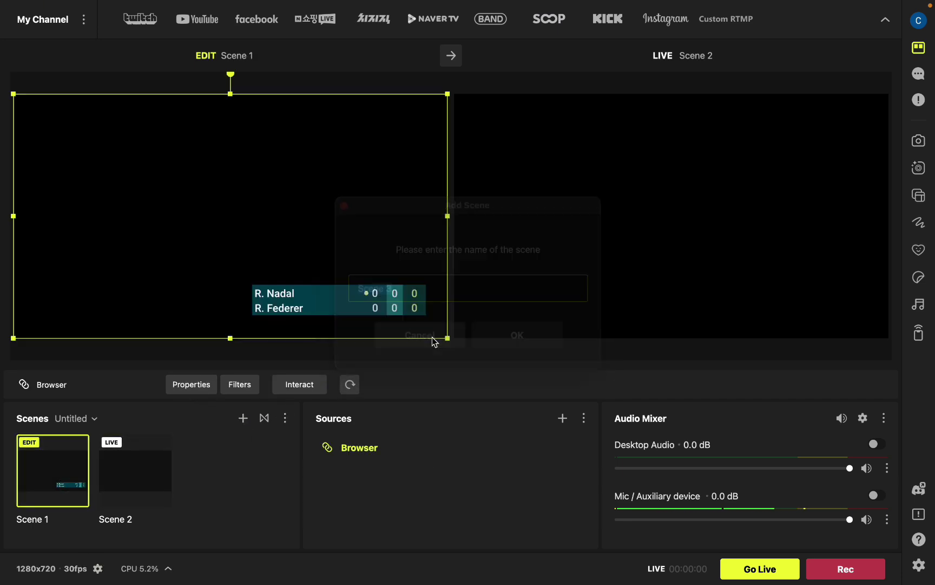
- Add a Background Template source to Scene 1 with the tennis stadium image from the personal collection, placed beneath the Browser source
click(561, 419)
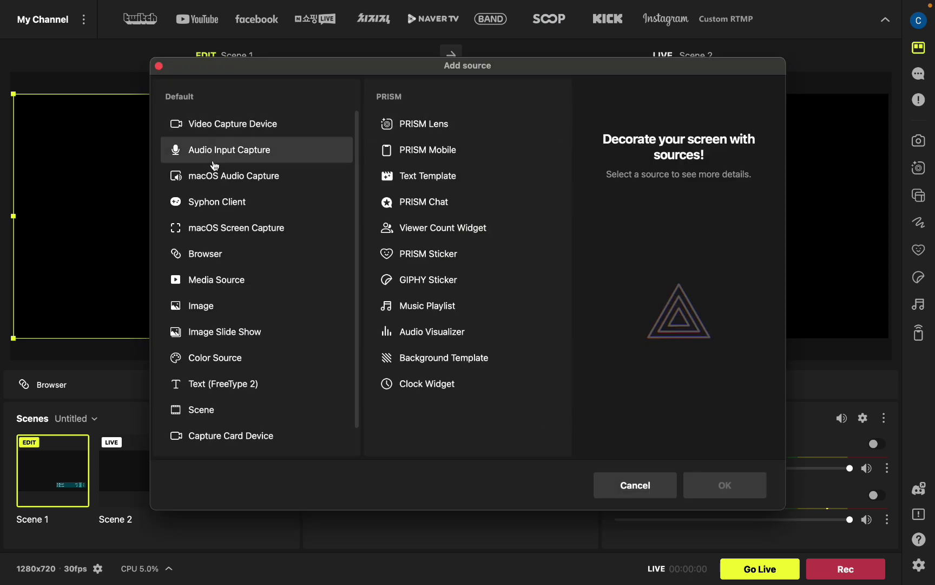
click(200, 305)
double_click(438, 357)
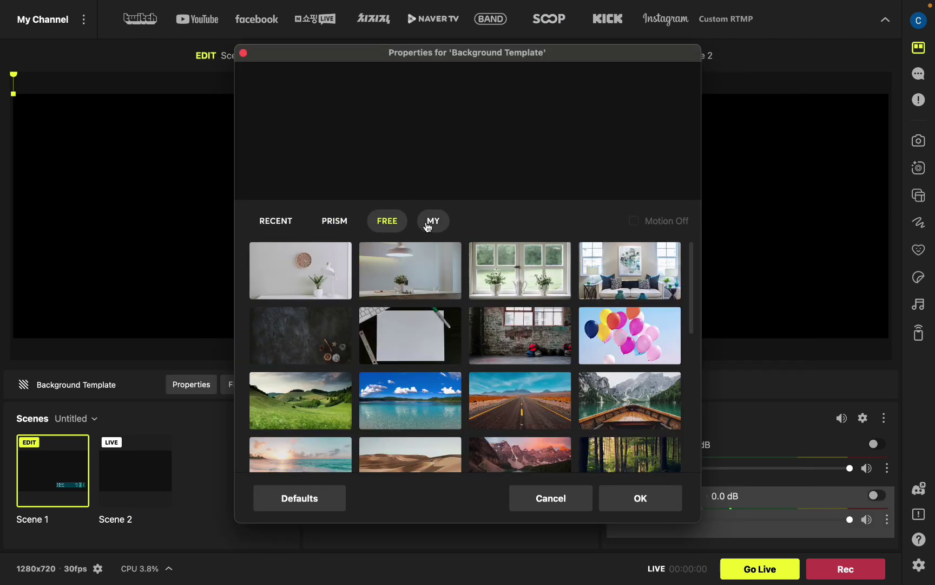
click(427, 227)
click(436, 293)
click(640, 498)
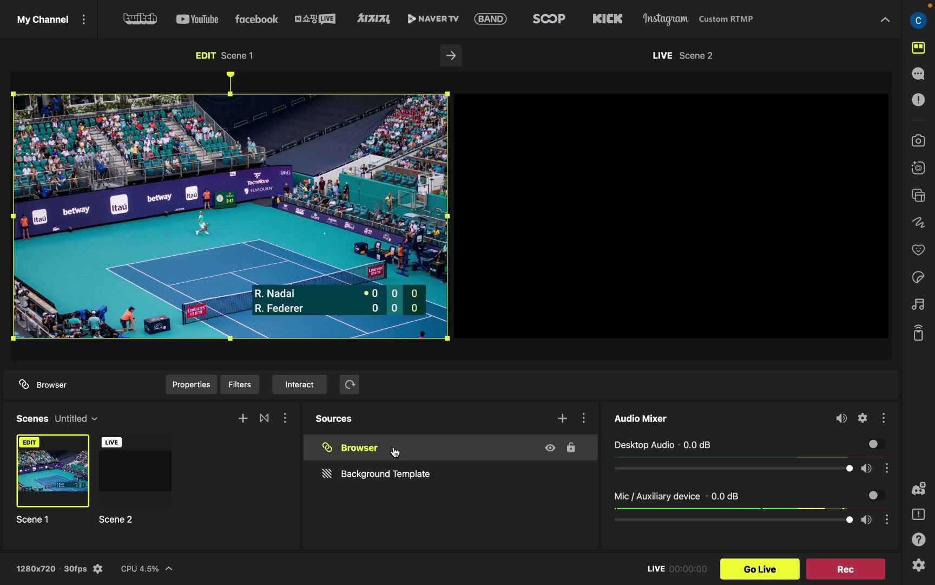
click(391, 467)
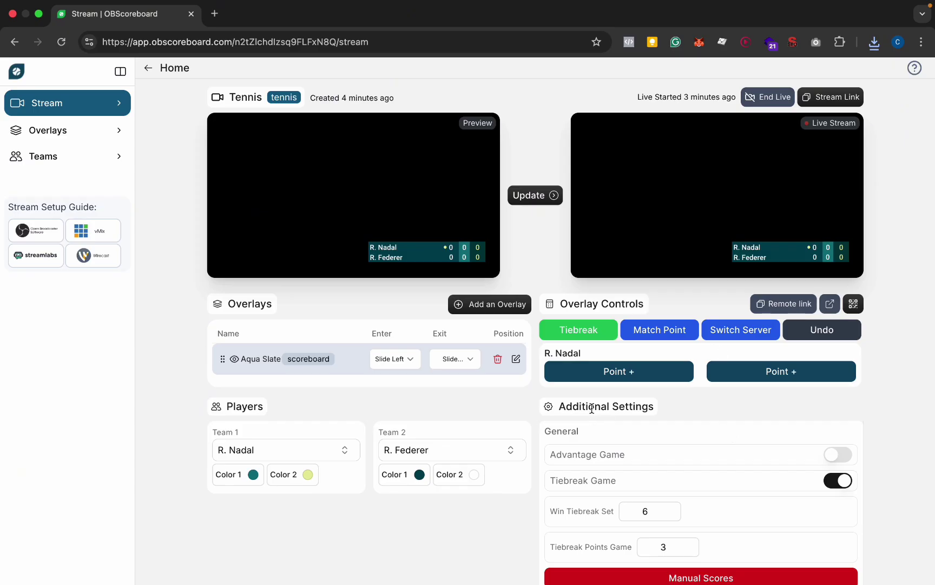
- Award R. Nadal points in OBScoreboard, check the scoreboard in PRISM Live Studio's Scene 1, and return to OBScoreboard
click(647, 376)
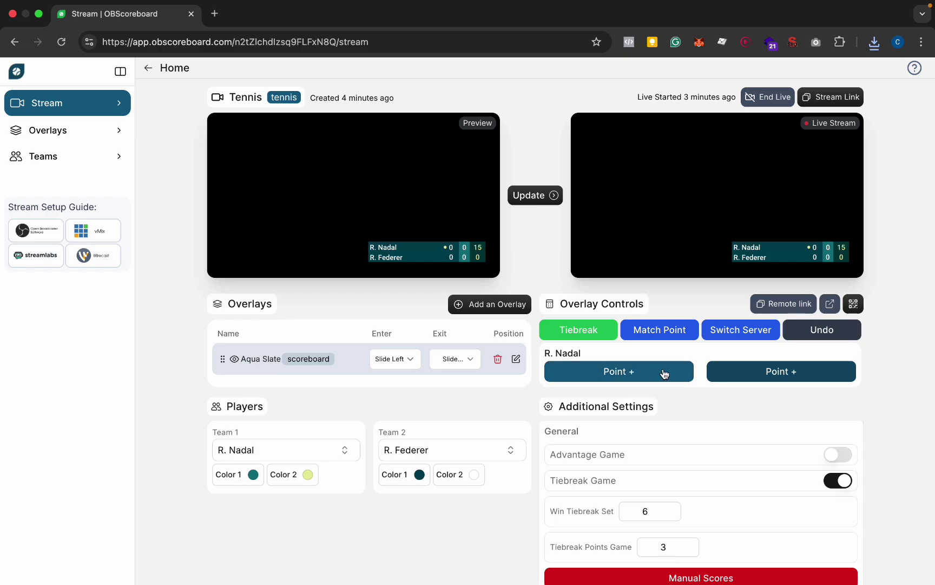
key(ctrl+Right)
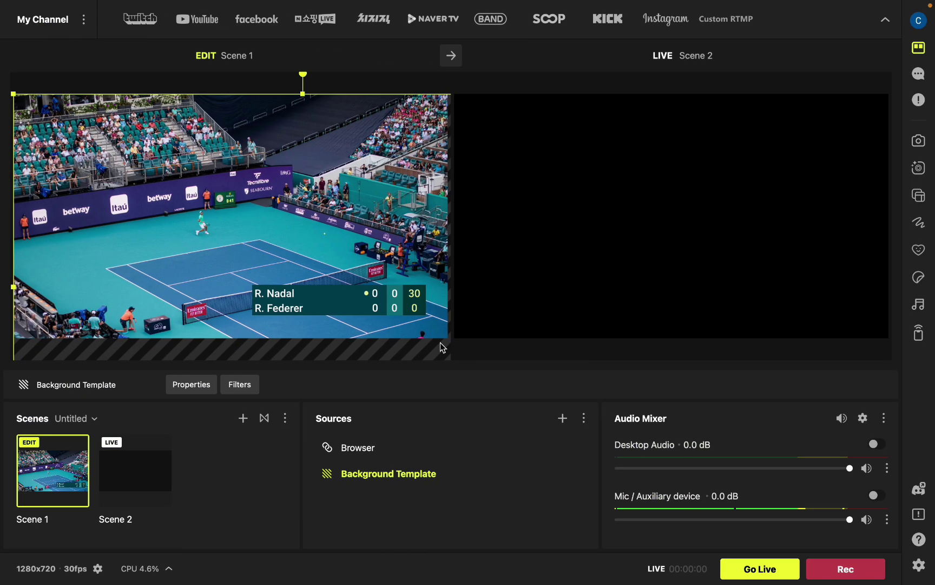
key(ctrl+Left)
key(ctrl+Left)
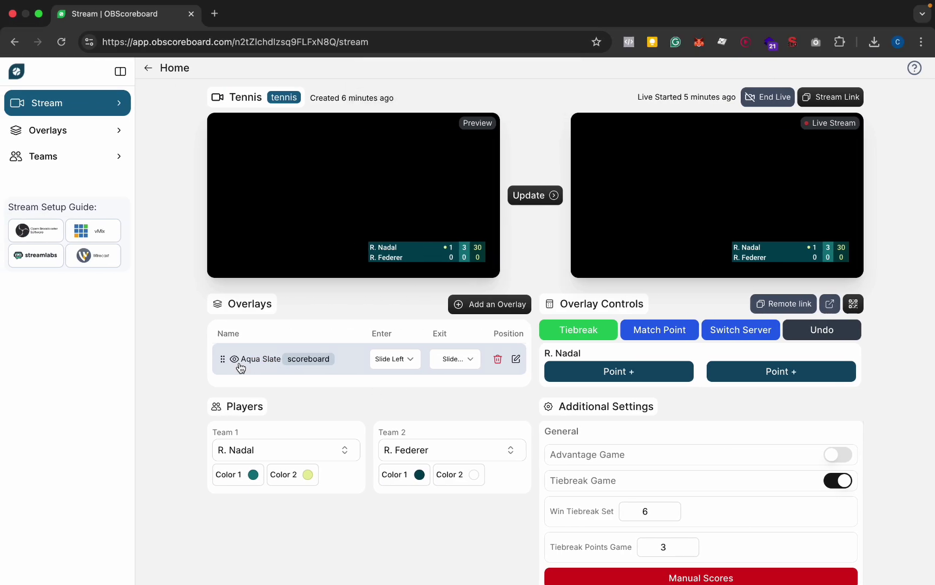
- Hide the Aqua Slate scoreboard and show it again, updating the live stream after each change
click(234, 359)
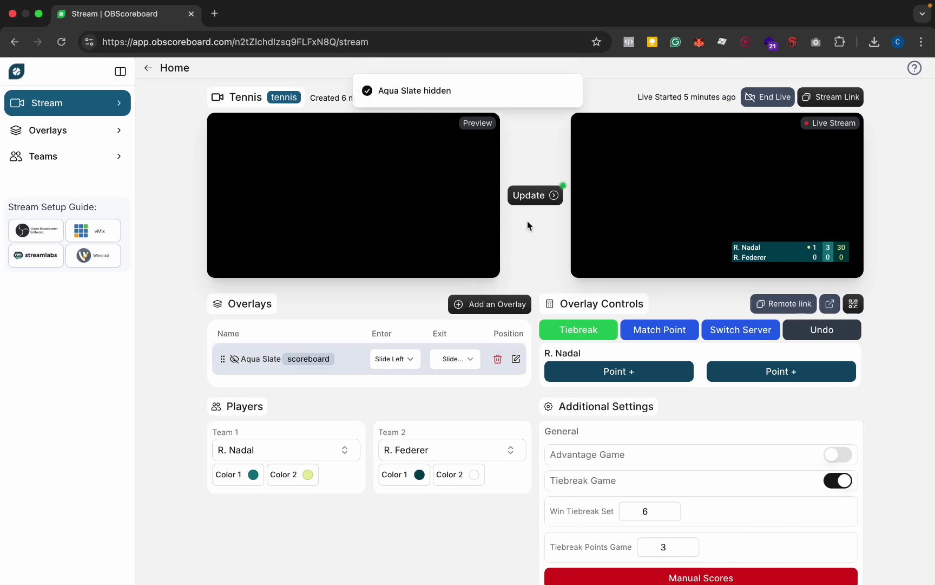
click(546, 196)
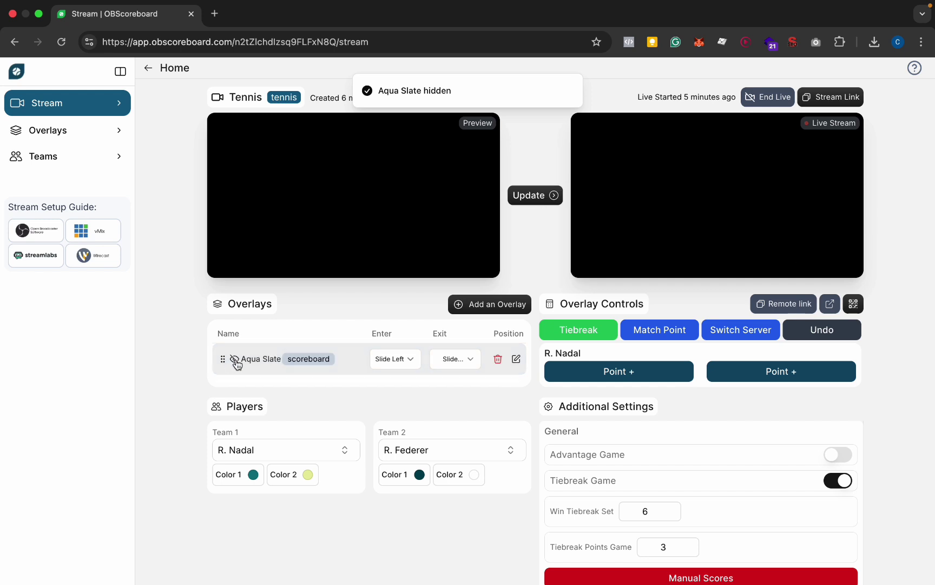
click(235, 360)
click(547, 196)
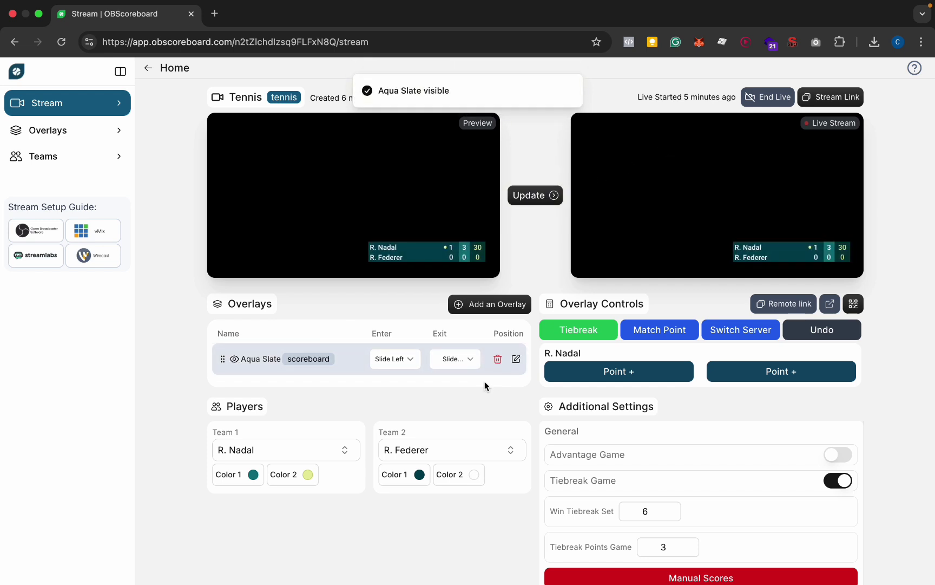
- Move the Aqua Slate scoreboard to the frame's lower-left corner, save and update the live stream, and check it in PRISM Live Studio
click(516, 360)
drag(642, 432, 296, 458)
click(814, 523)
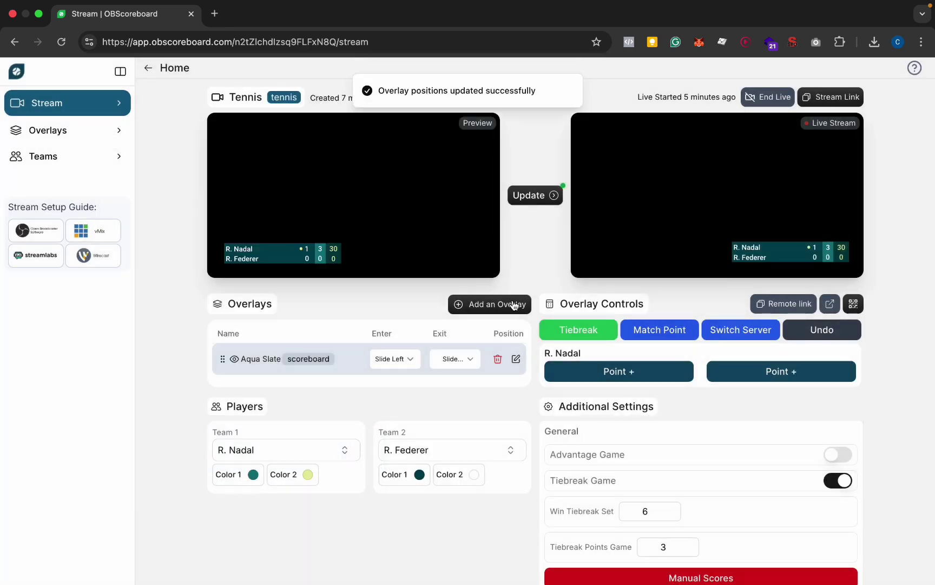
click(537, 196)
key(ctrl+Right)
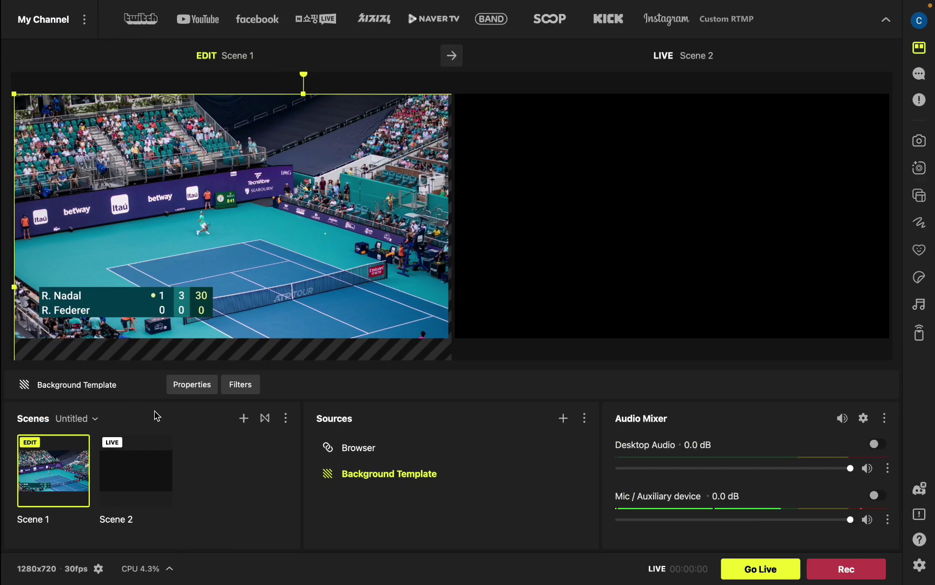
- Switch back to OBScoreboard, browse the available overlays, and add the Green Light lower third to the stream
key(ctrl+Left)
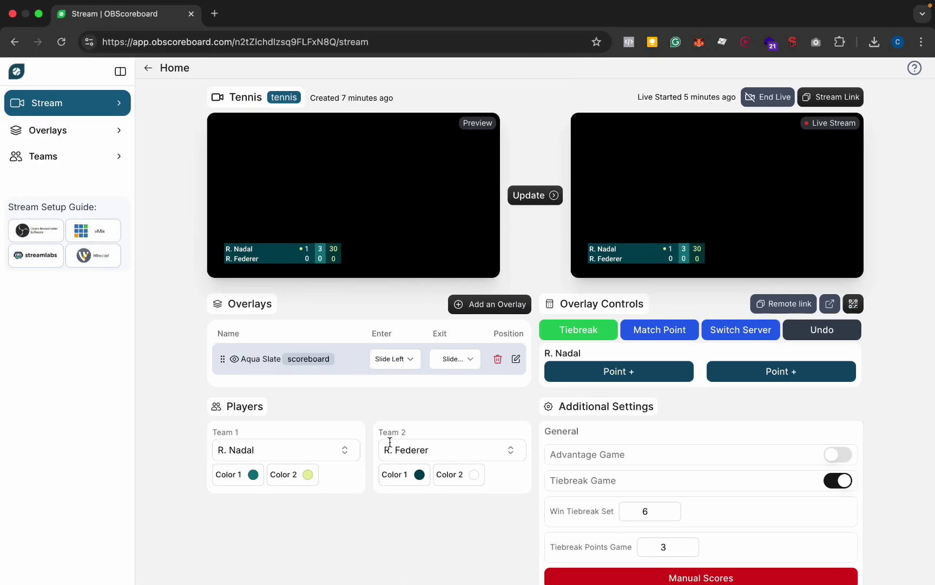
click(476, 305)
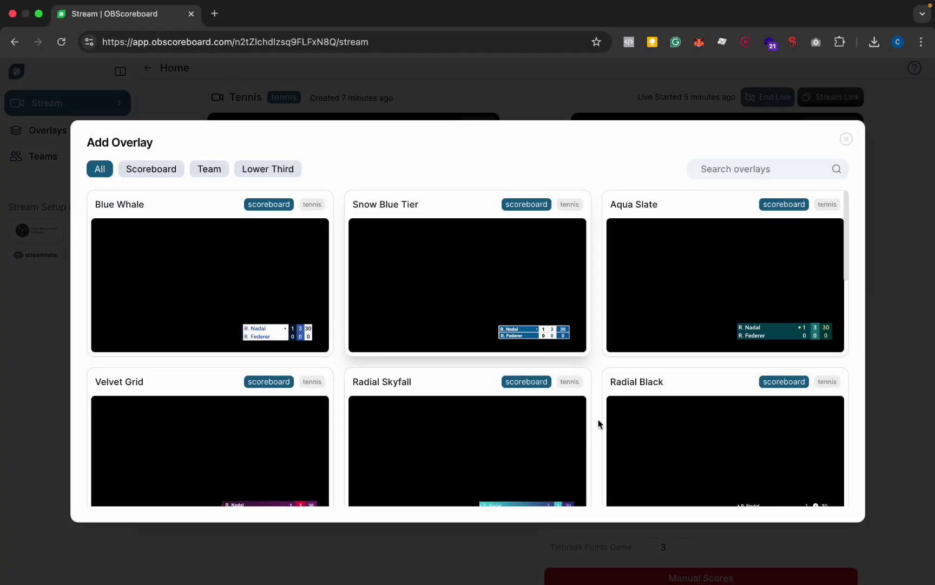
scroll(598, 423, down, 8)
scroll(585, 428, up, 5)
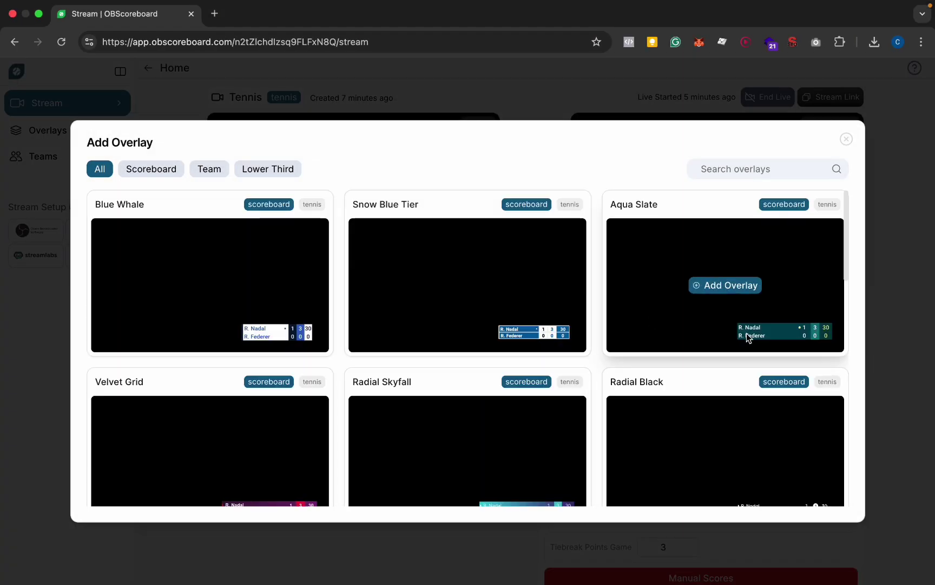
scroll(696, 417, down, 4)
scroll(698, 415, down, 7)
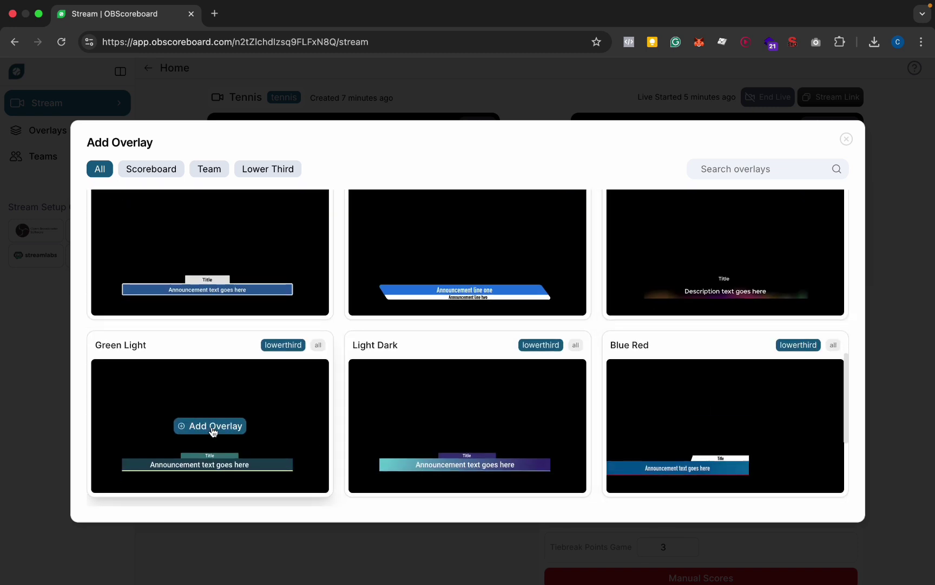
click(213, 427)
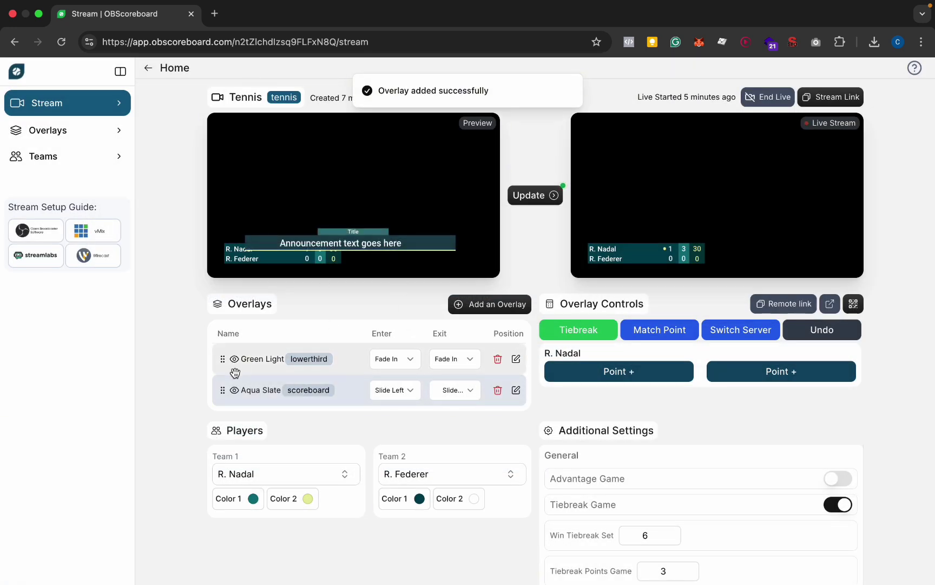
- Hide the Aqua Slate scoreboard, then shrink the Green Light lower third, centre it near the frame's bottom, and save its position
click(235, 390)
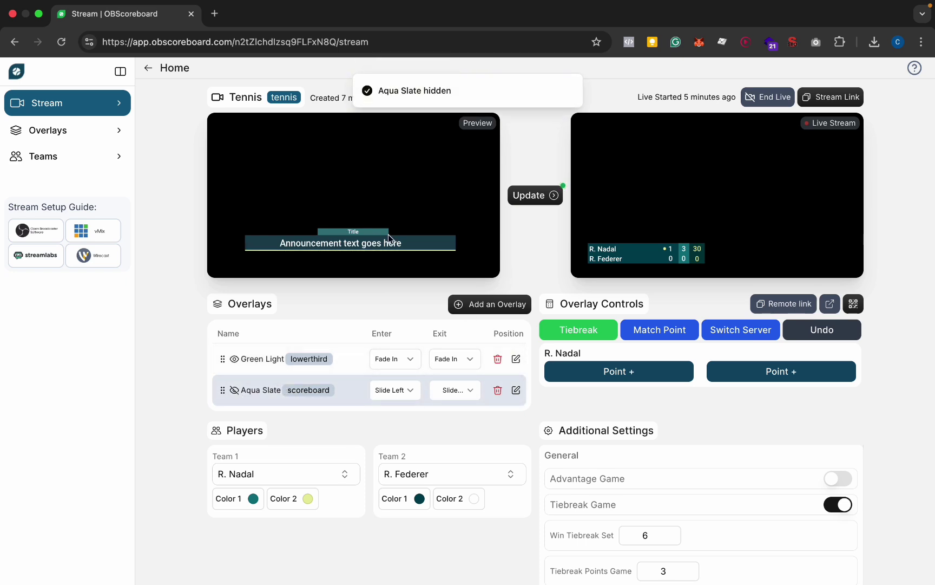
click(339, 363)
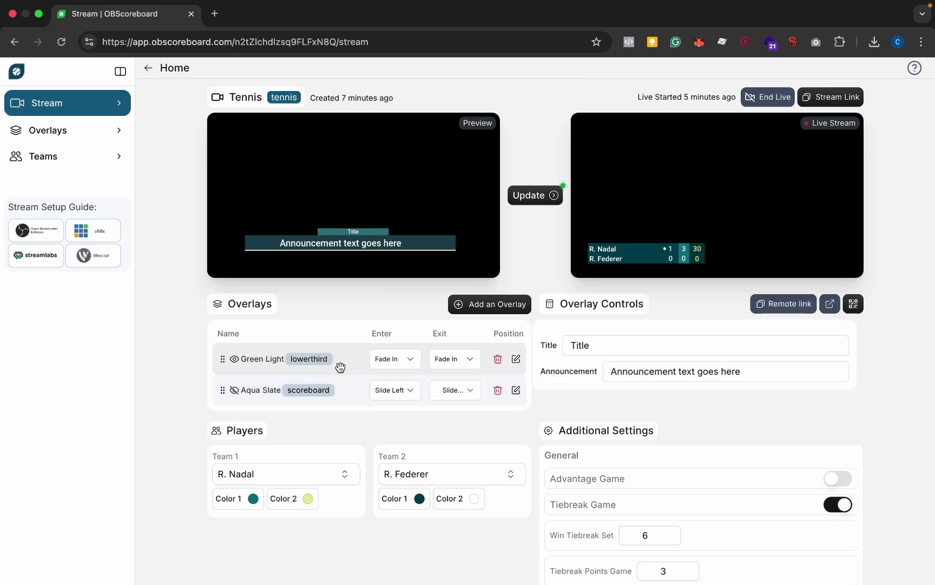
click(515, 359)
drag(636, 389, 524, 431)
drag(455, 434, 512, 434)
click(837, 526)
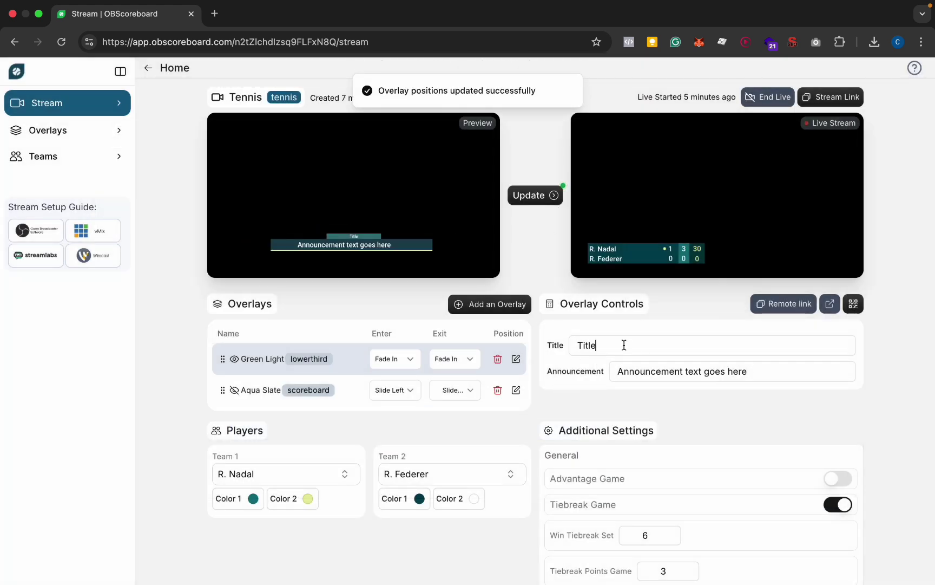
- Set the Green Light title to "Winner" and its announcement to "R. Nadal has won the match today!", and update the live stream
key(super+a)
key(BackSpace)
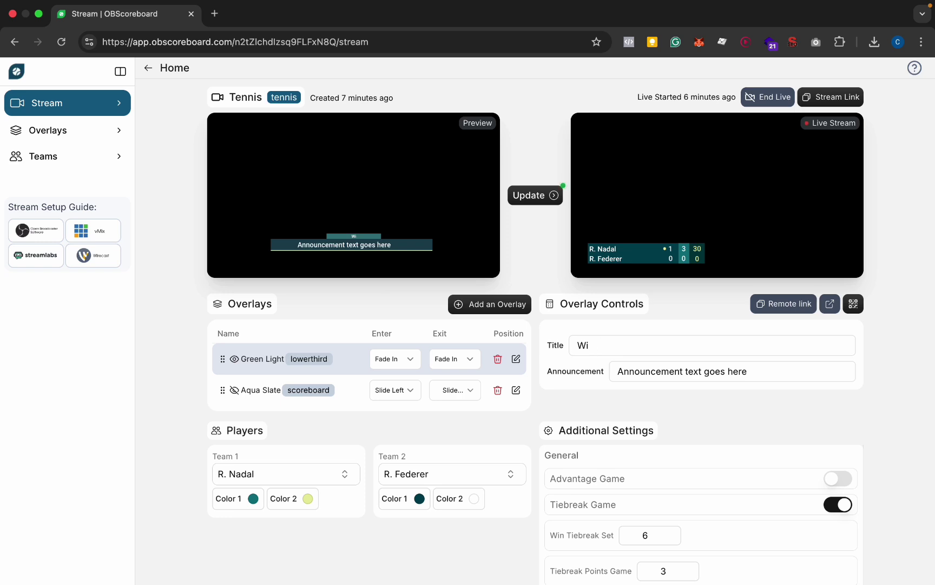
key(Tab)
text(R. Nadal has won the match today!)
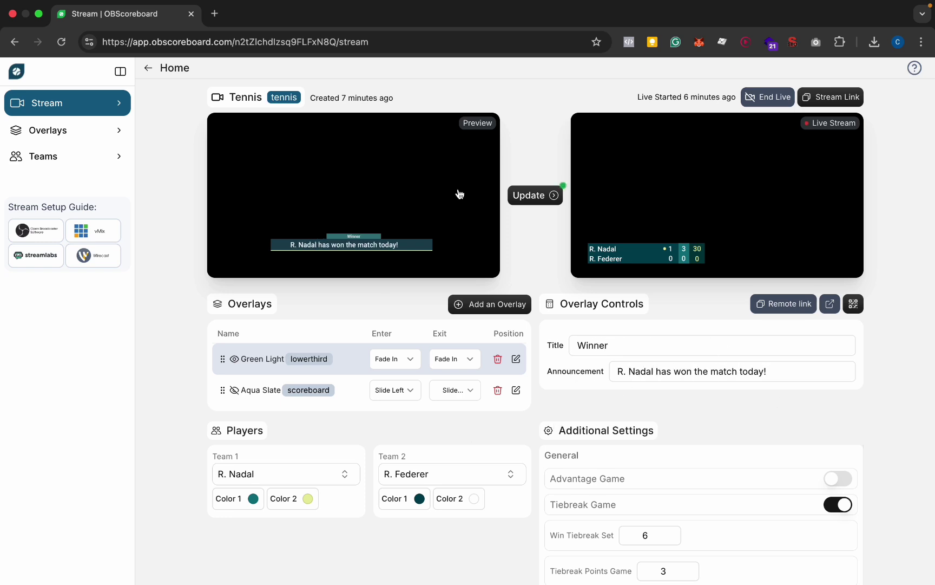
click(544, 199)
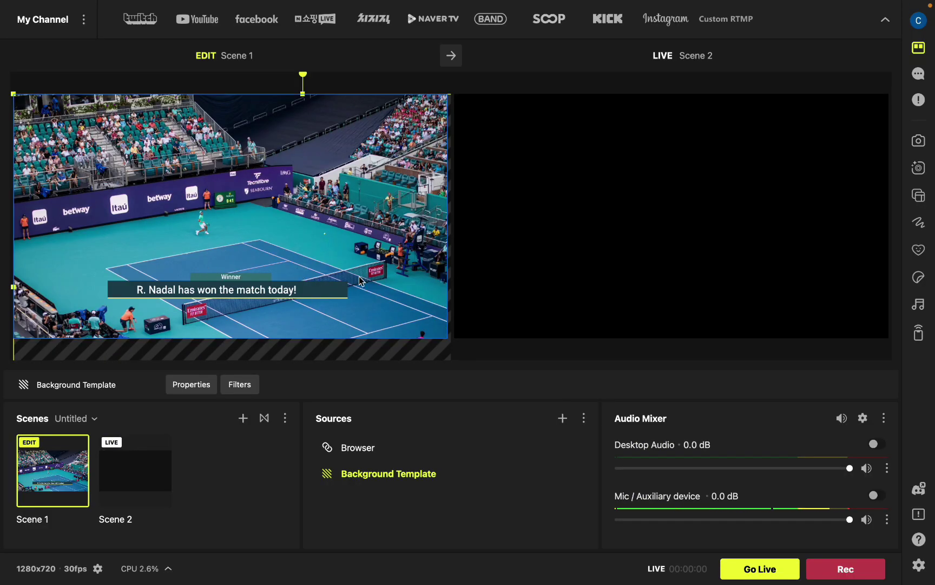
- Return to OBScoreboard, show the Aqua Slate scoreboard and hide the Green Light lower third, and update the live stream
key(super+Tab)
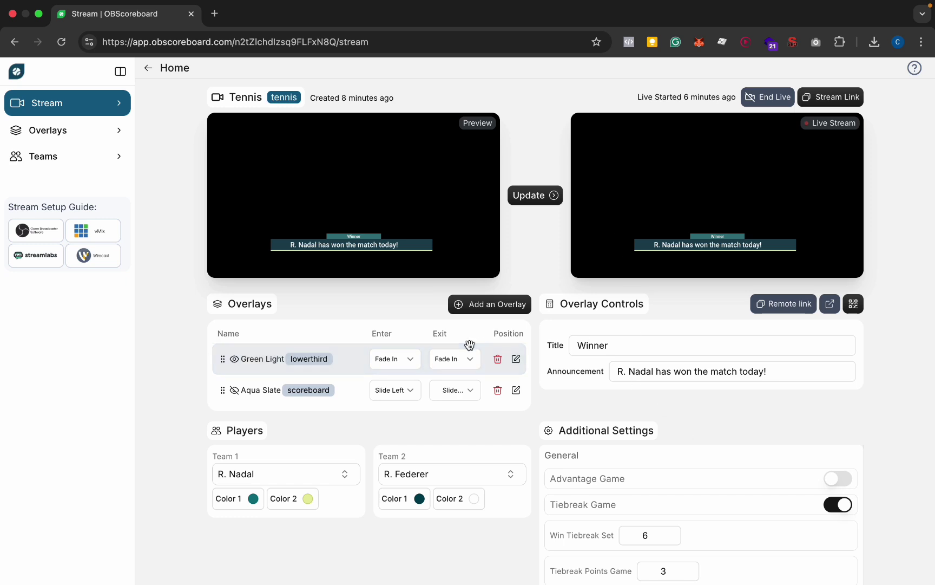
click(234, 390)
click(234, 359)
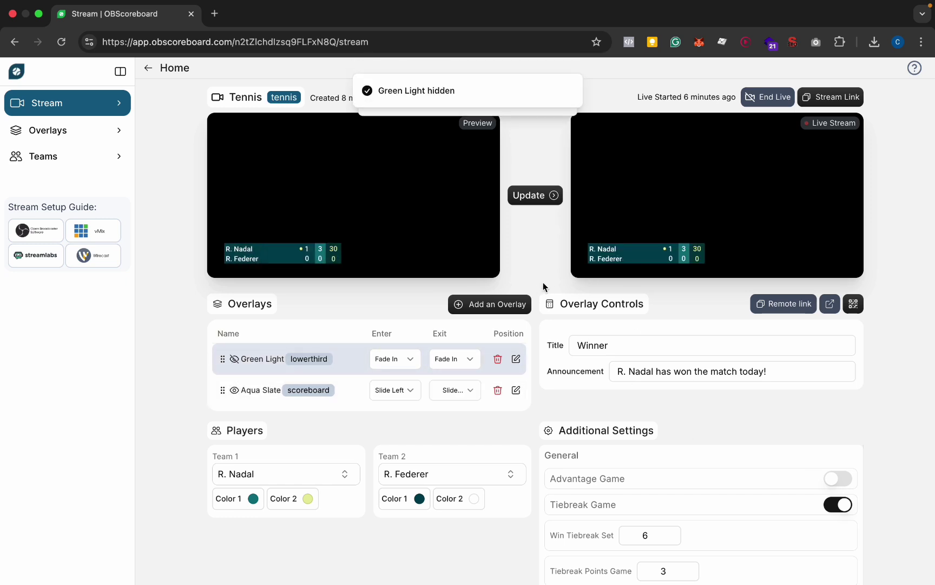